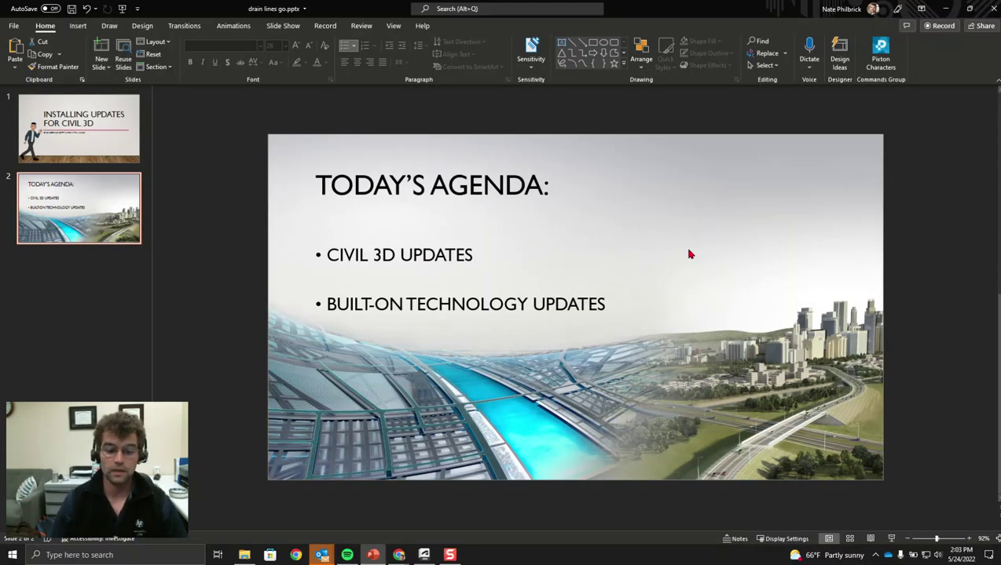
- Minimize PowerPoint, the Docs and YouTube Studio browser windows, and Outlook to expose the updates list
left_click(943, 8)
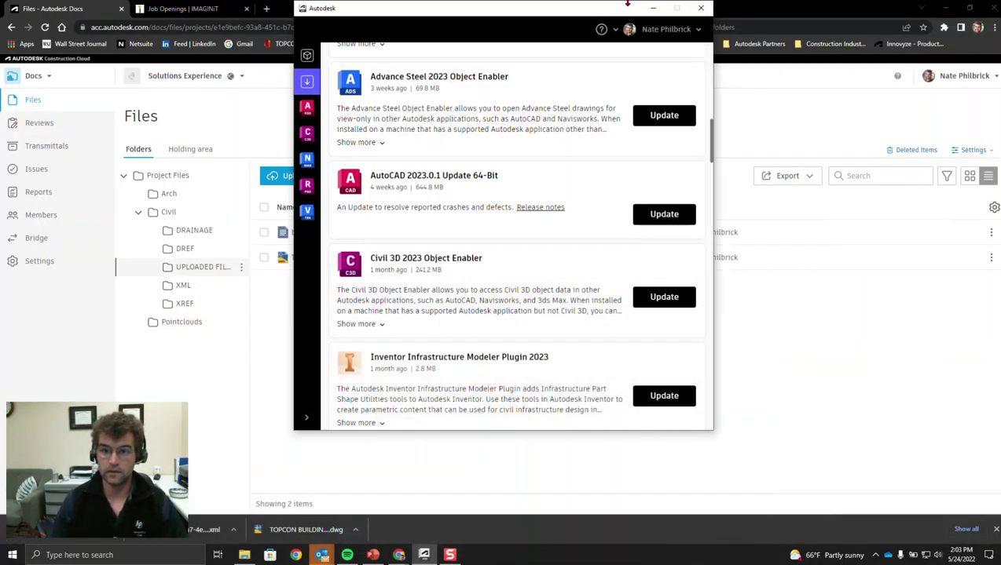
left_click(700, 7)
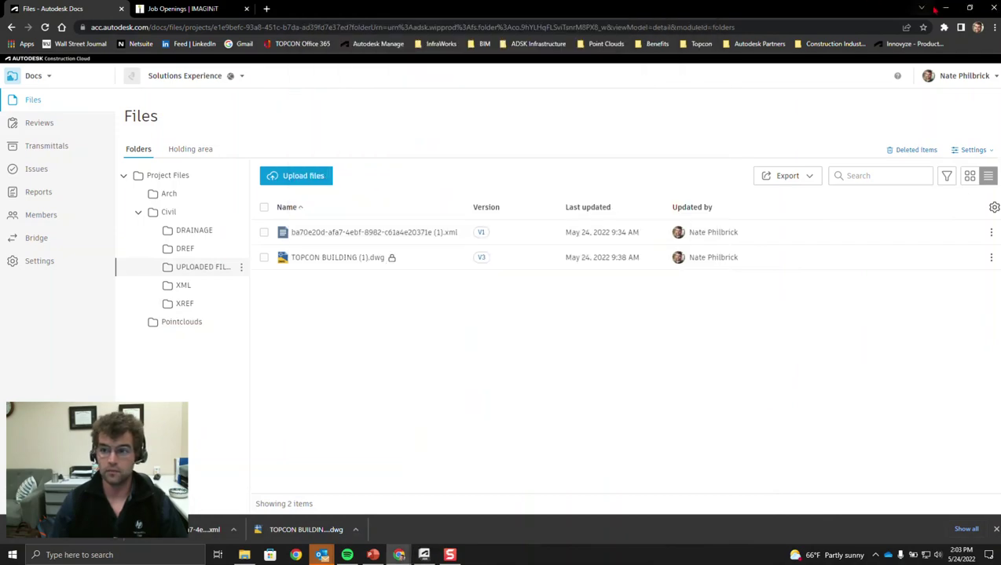
left_click(943, 9)
left_click(943, 9)
left_click(944, 10)
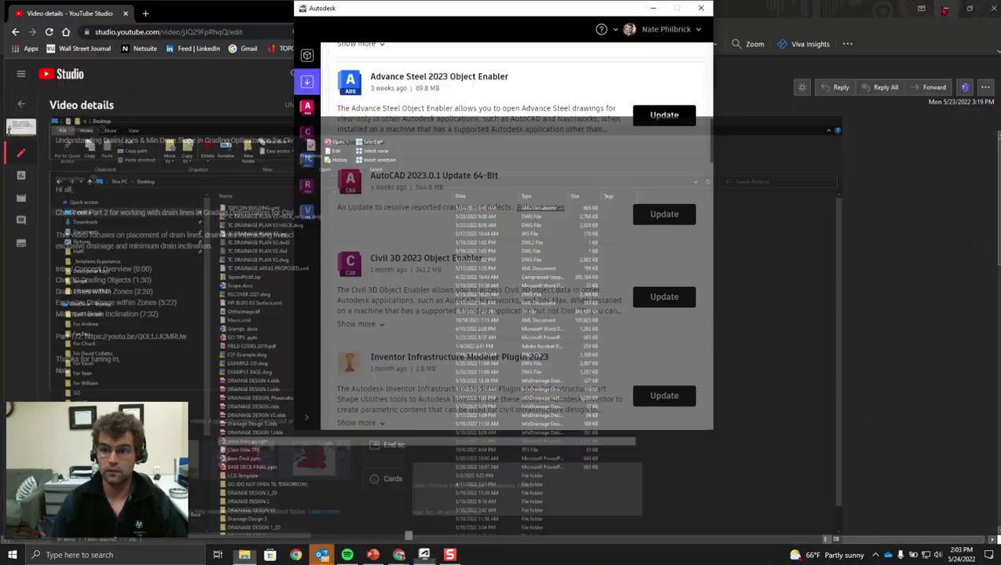
left_click(943, 9)
left_click(943, 9)
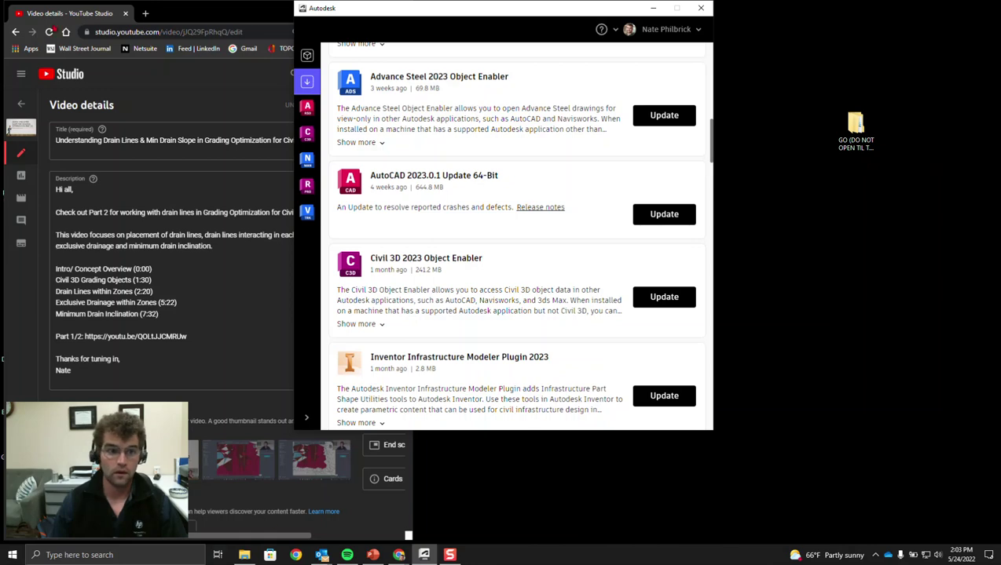
left_click(407, 535)
left_click(354, 8)
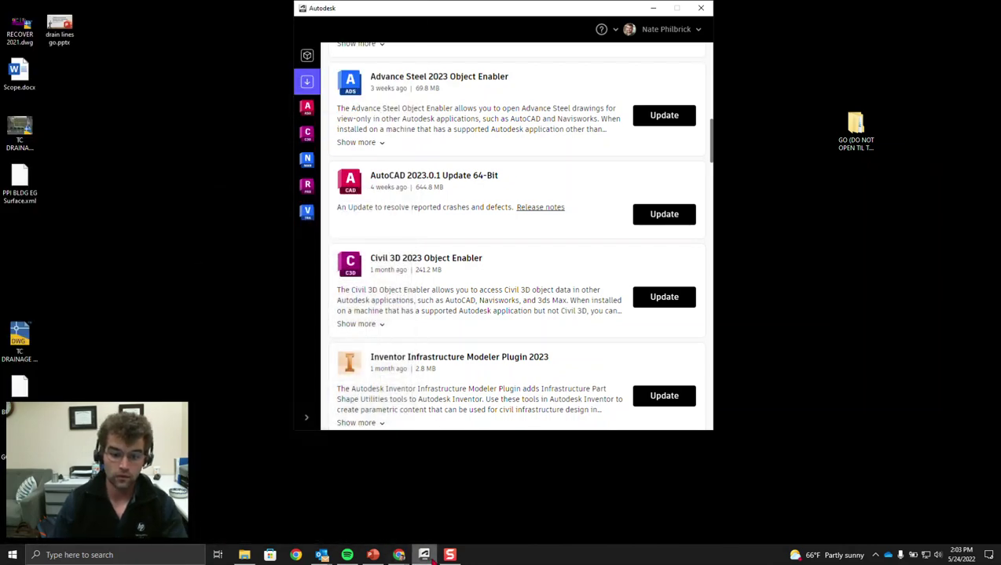
- Search the Start menu for 'c' and launch Civil 3D 2023 Imperial from the results
key("super")
type("c")
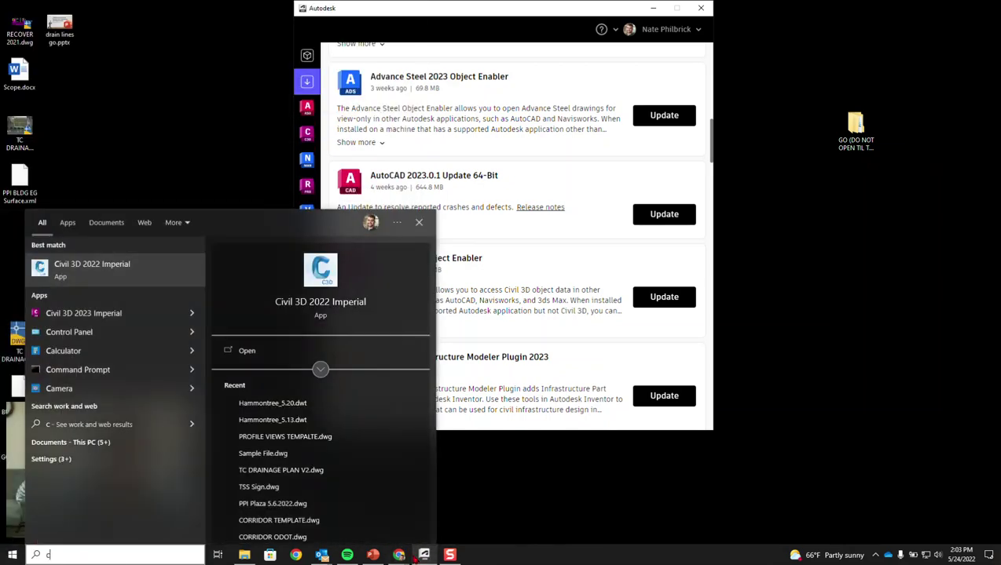
key("Down")
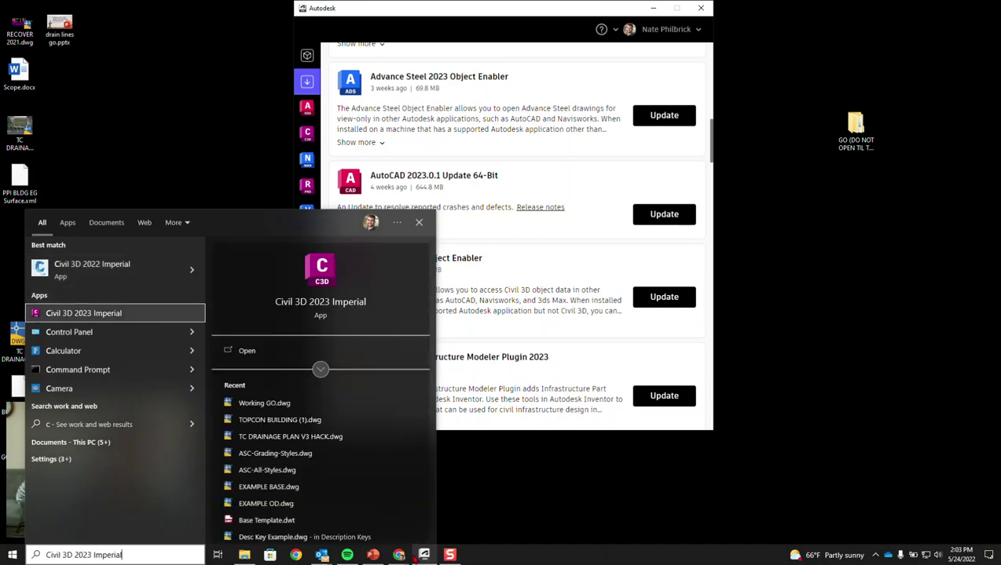
key("Return")
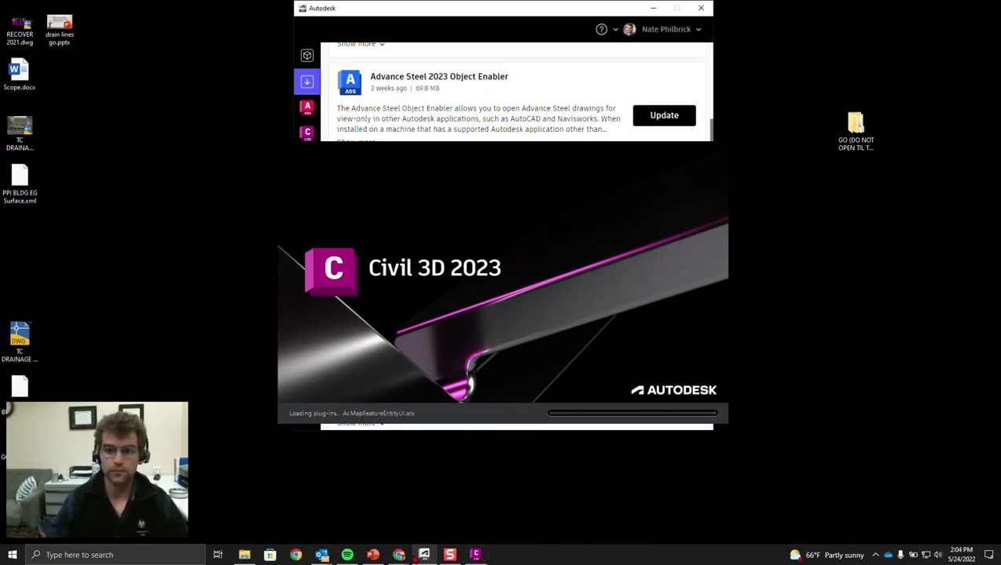
- Load manage.autodesk.com in Chrome, correcting the mistyped 'mnage.autodesk.com' address
mouse_move(399, 554)
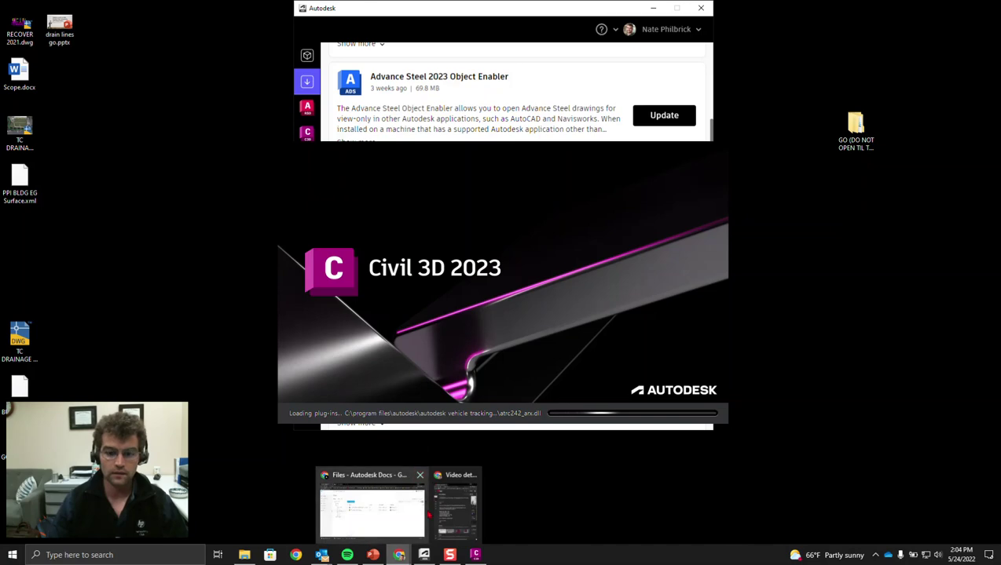
left_click(373, 499)
left_click(173, 31)
type("mnage.autodesk.com")
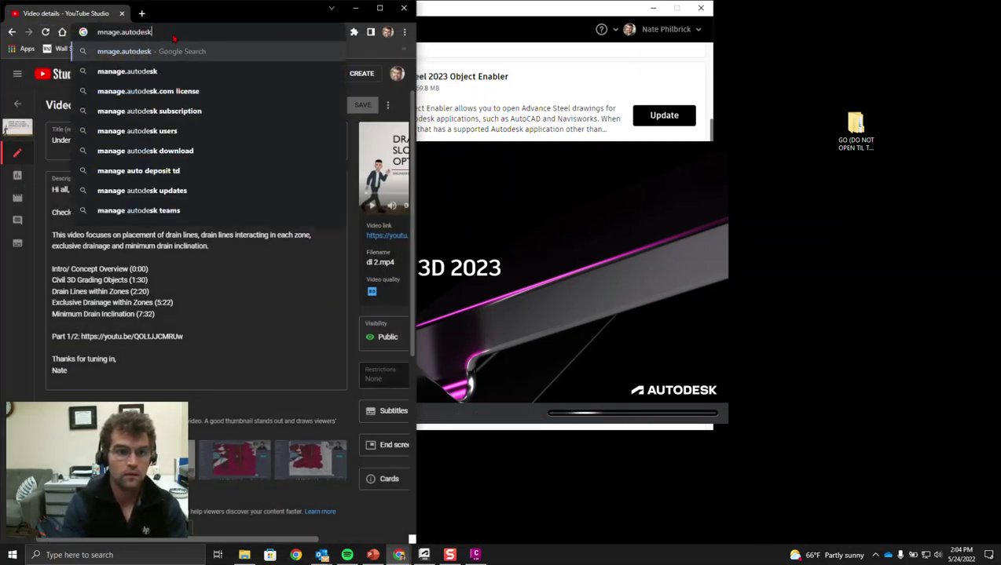
key("Return")
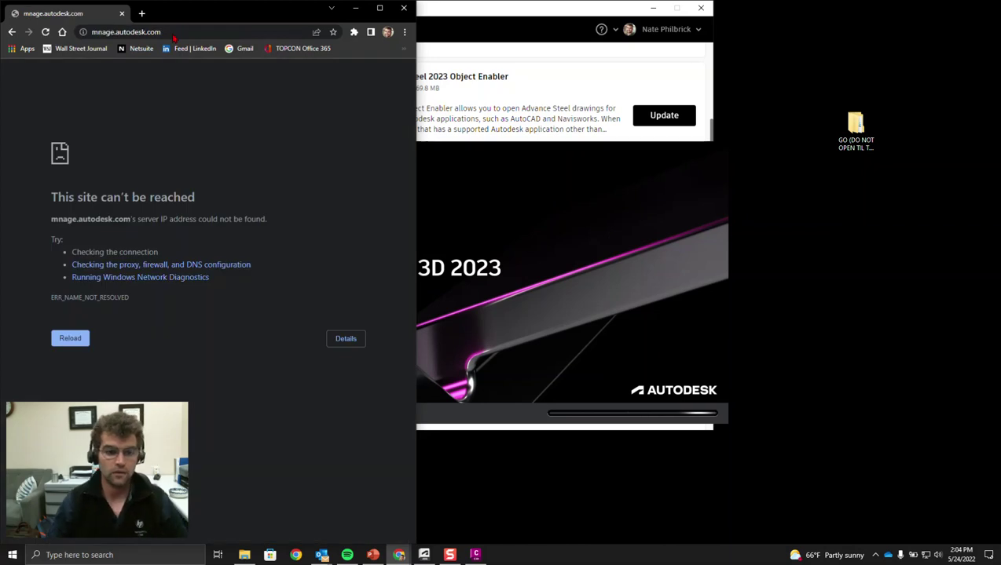
left_click(161, 33)
type("manage.autodesk.com")
key("Return")
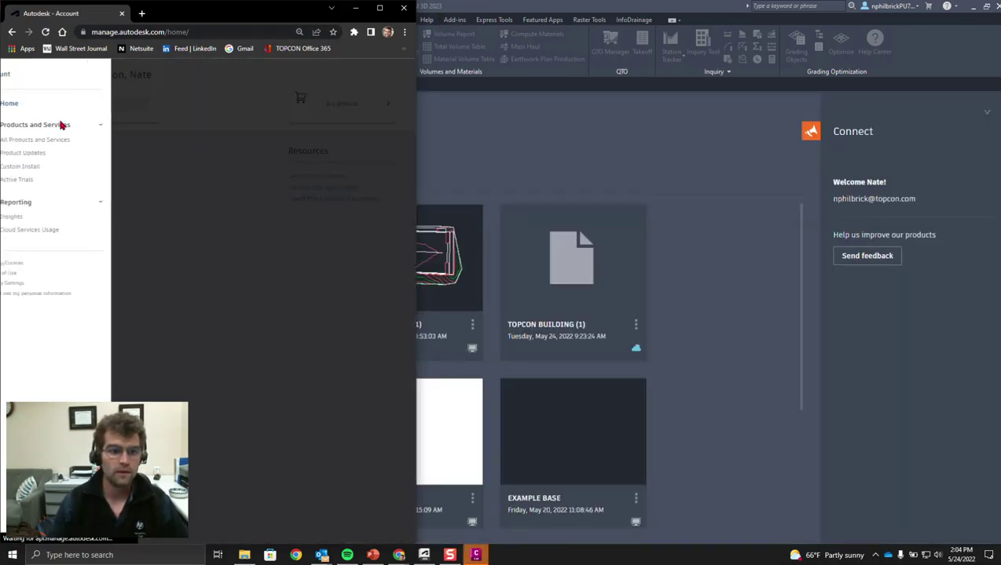
left_click(585, 6)
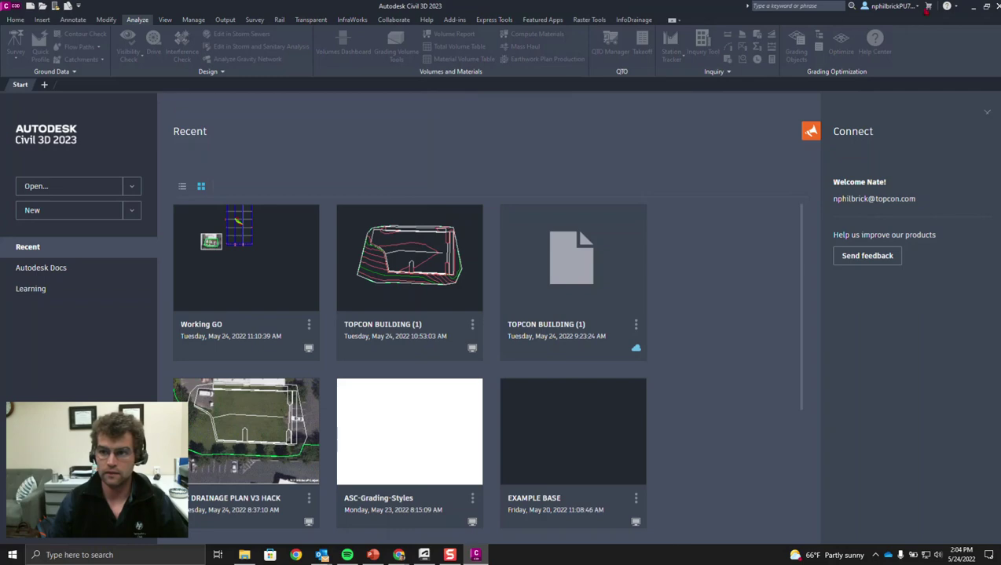
- Show Civil 3D's About box listing the installed version and AutoCAD Map 3D 2023.0.1 Update
left_click(957, 6)
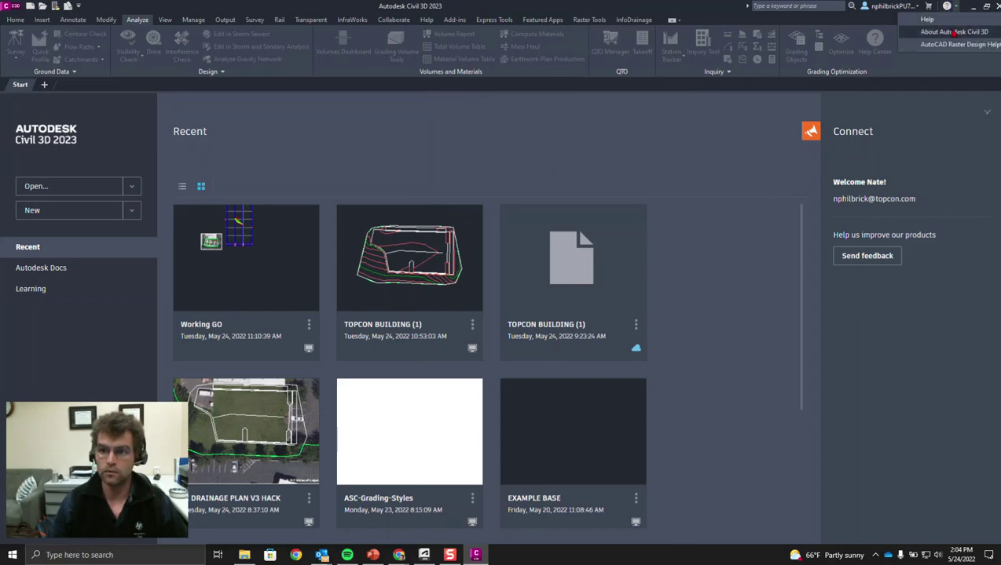
left_click(952, 33)
left_click_drag(489, 124, 486, 113)
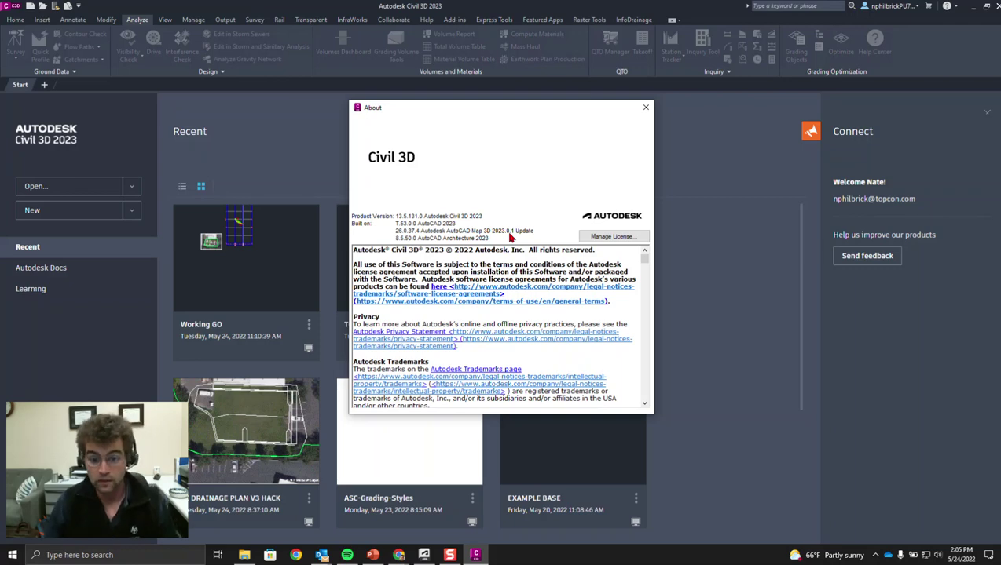
left_click(425, 555)
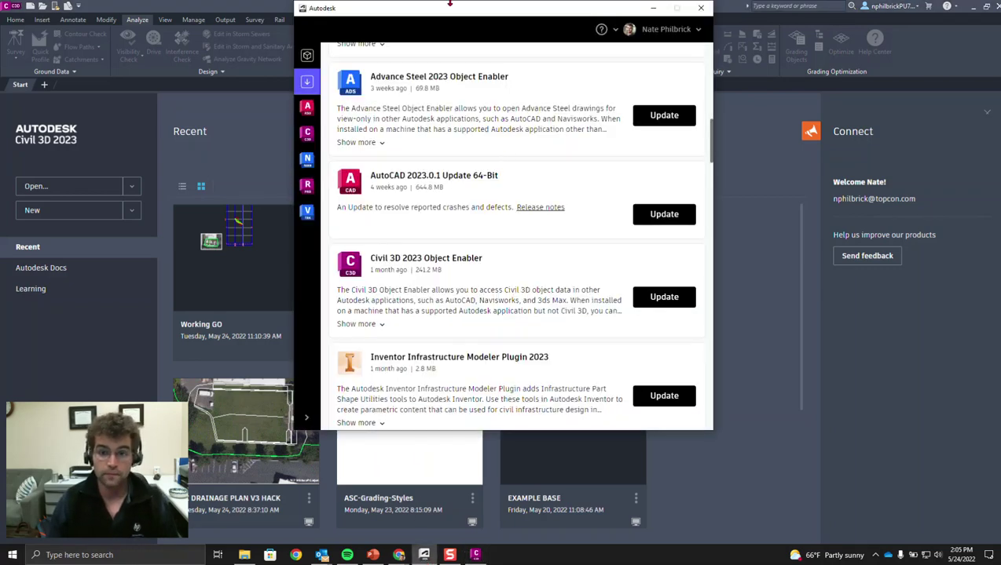
- Move the updates window aside, close the Civil 3D About box, and exit Civil 3D
left_click_drag(456, 10, 730, 50)
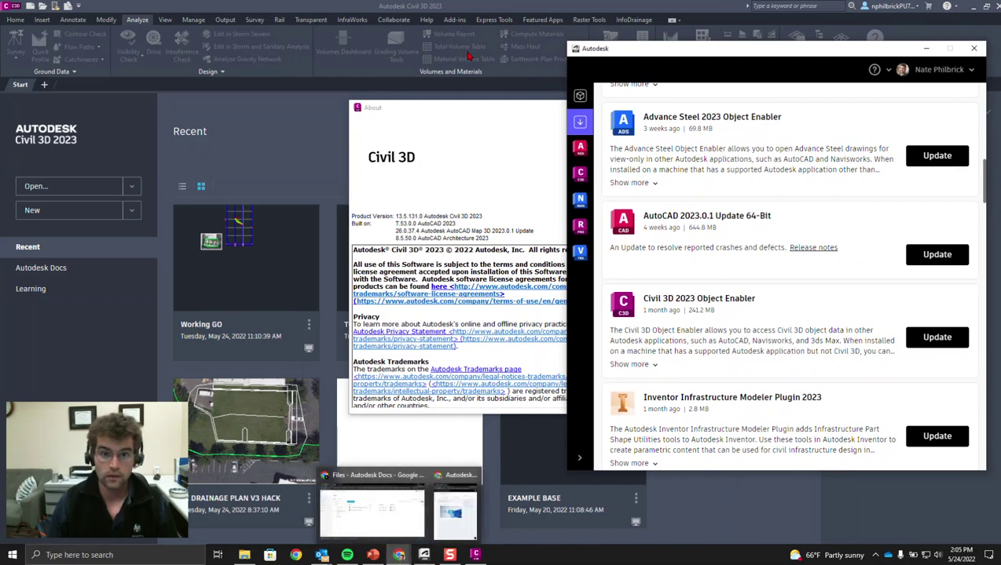
left_click(486, 5)
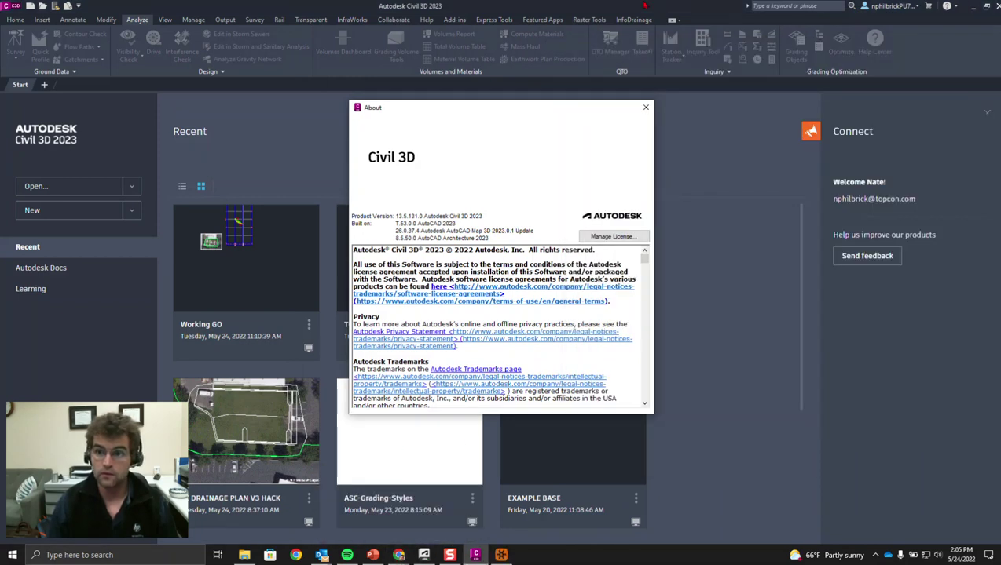
left_click(645, 107)
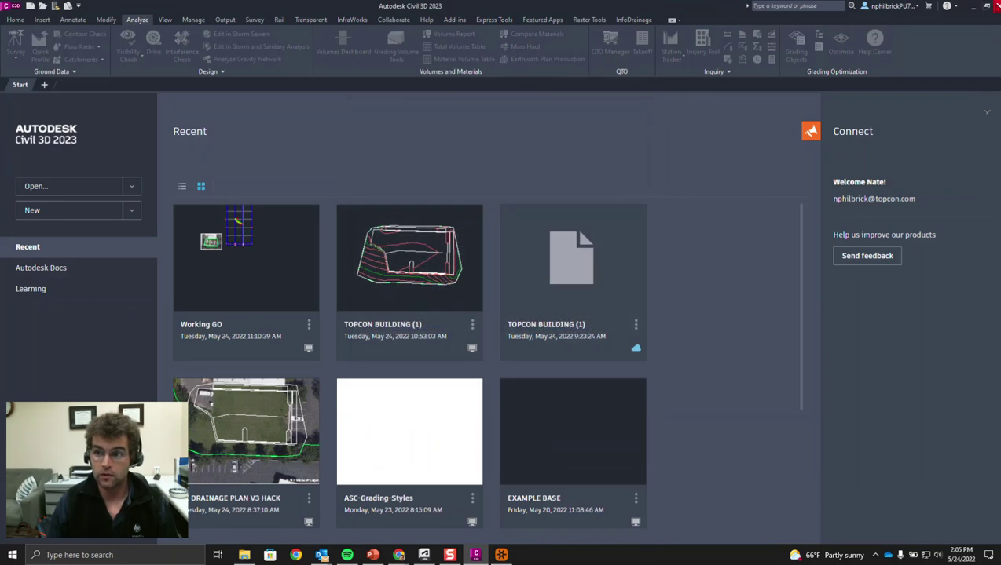
left_click(997, 5)
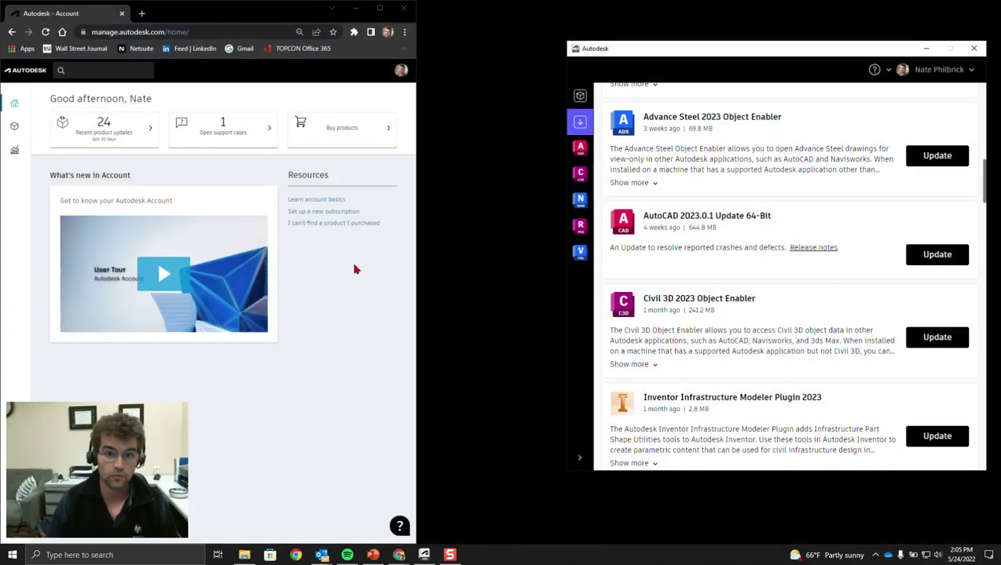
- Go to Products and Services > Product Updates in Autodesk Account and rearrange the windows
mouse_move(16, 141)
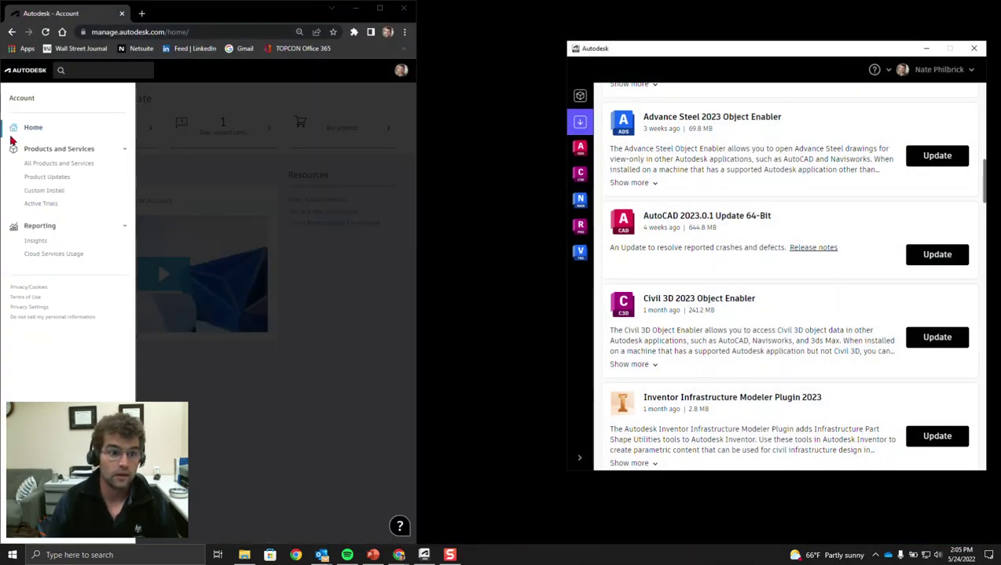
left_click(40, 178)
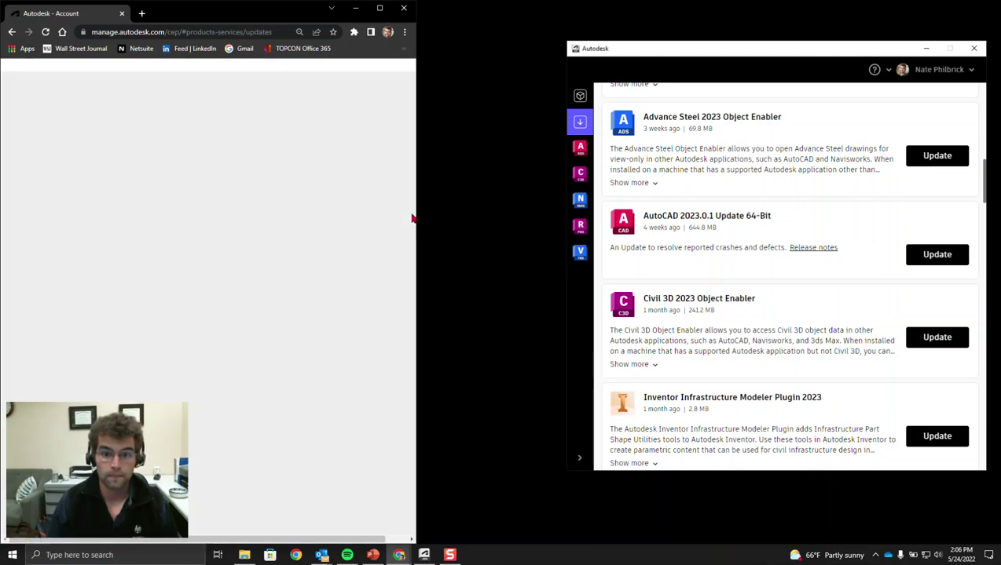
left_click_drag(413, 219, 481, 219)
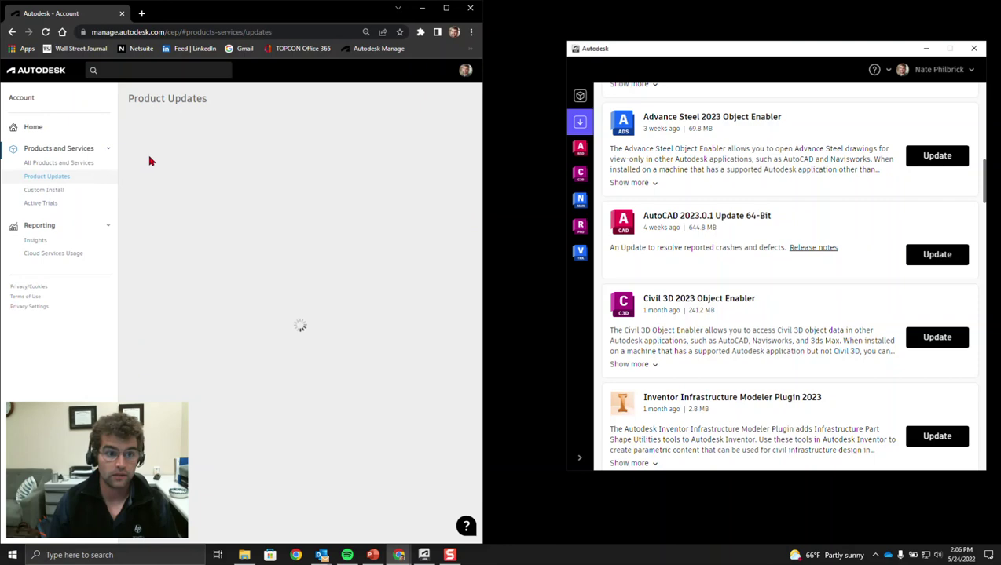
left_click_drag(692, 49, 612, 20)
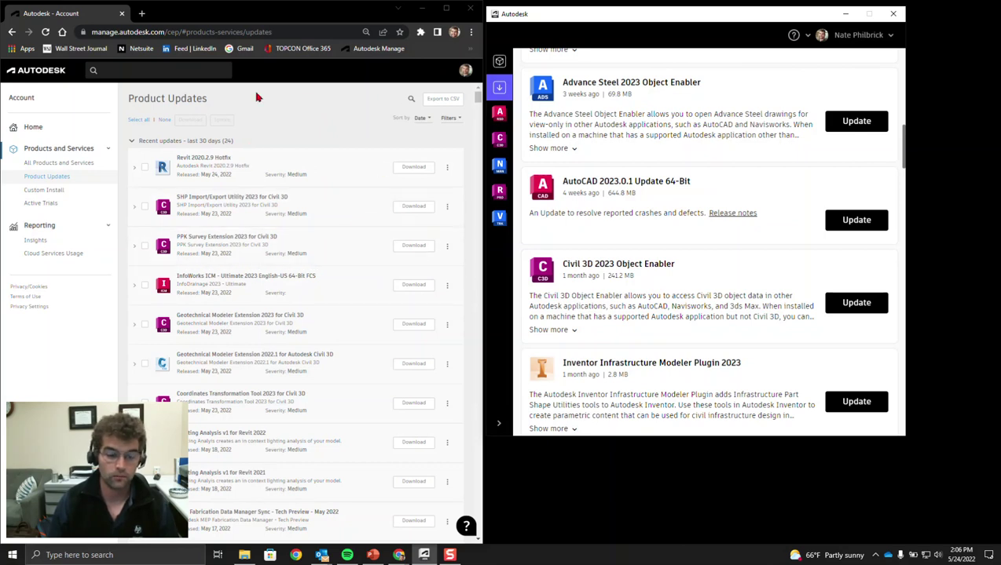
- Export the product updates list to CSV and start a search with '202'
left_click(441, 100)
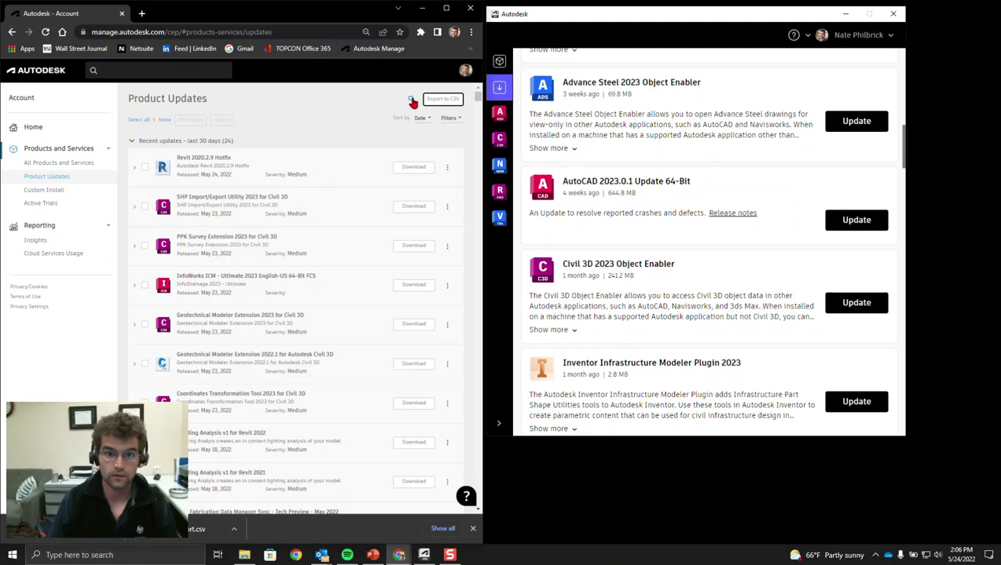
left_click(411, 97)
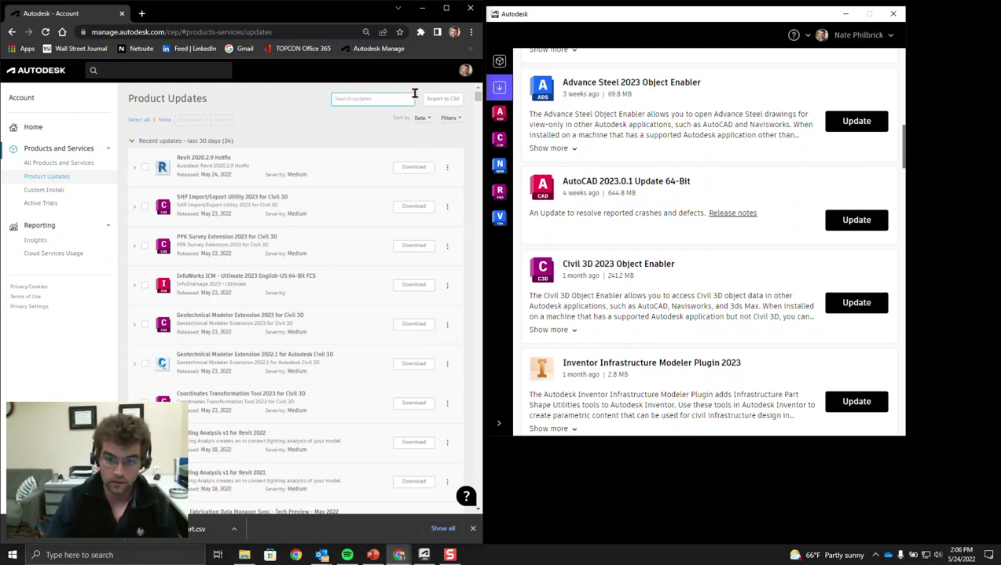
type("2023")
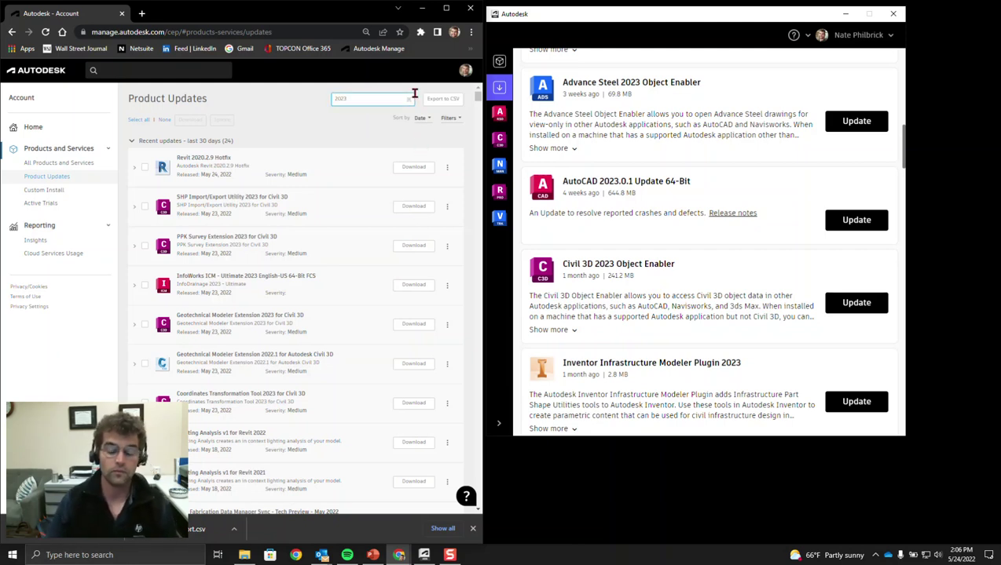
- Filter Product Updates by '2023' and scroll through the 162 matching results
key("Return")
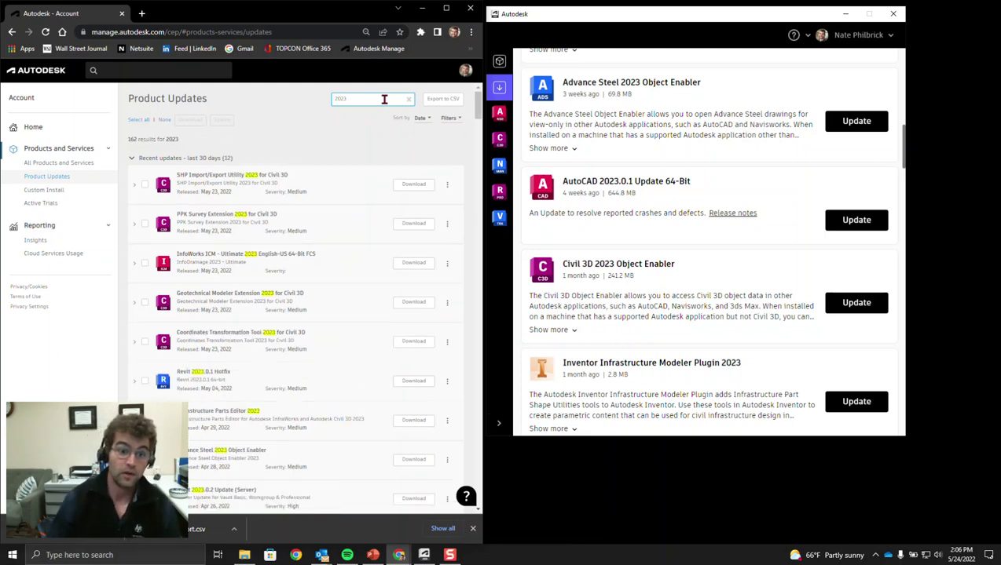
scroll(236, 263, "down", 1)
scroll(228, 244, "down", 1)
scroll(224, 242, "down", 3)
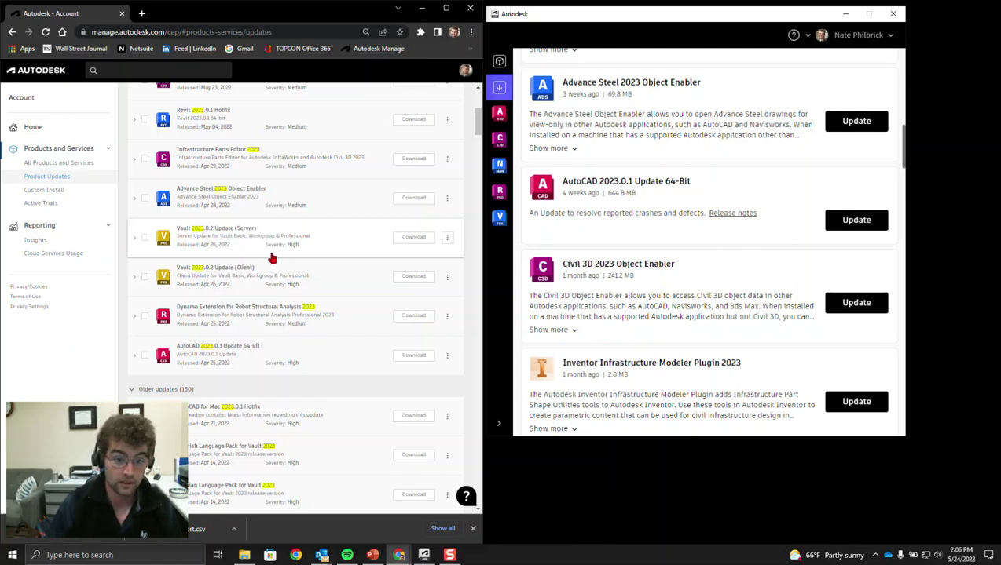
scroll(269, 259, "up", 1)
scroll(270, 259, "down", 1)
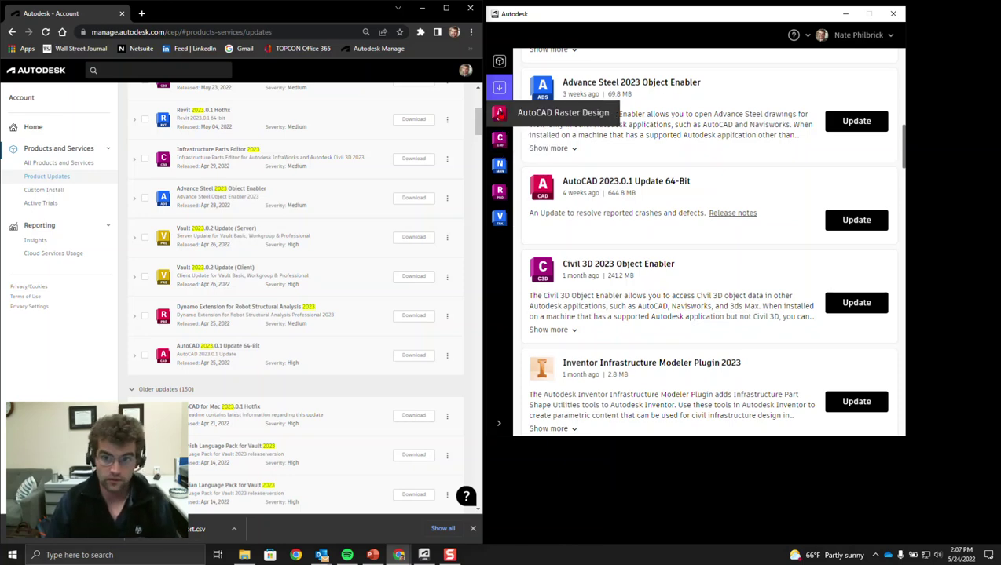
- Browse the Civil 3D updates in Autodesk Access, then return to the full My updates list
left_click(501, 139)
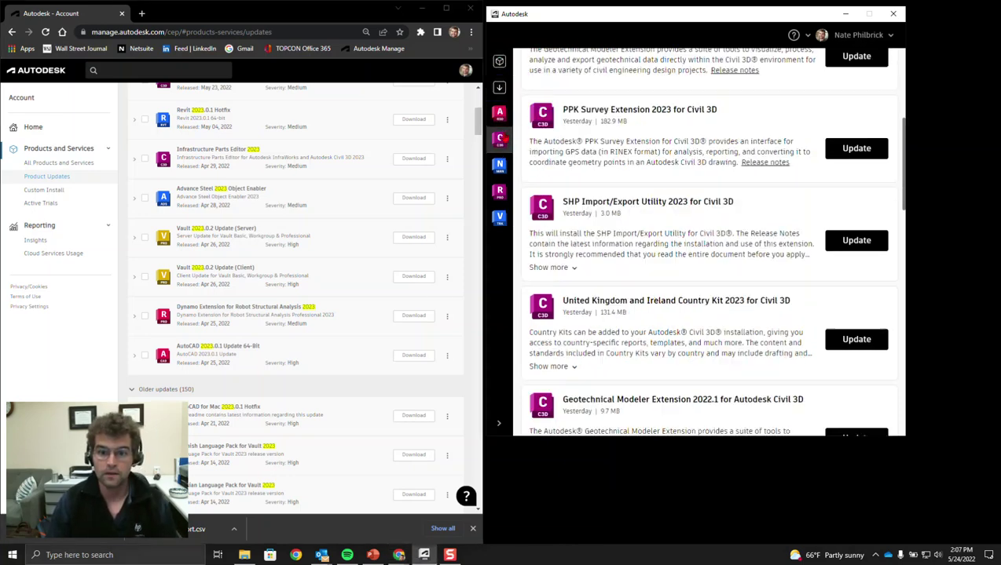
scroll(680, 211, "up", 3)
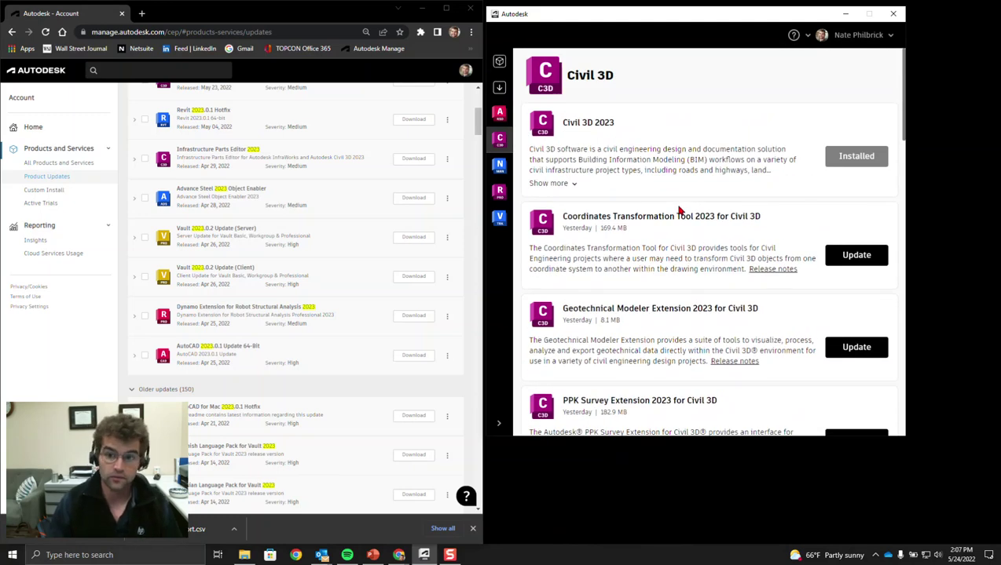
scroll(680, 210, "down", 6)
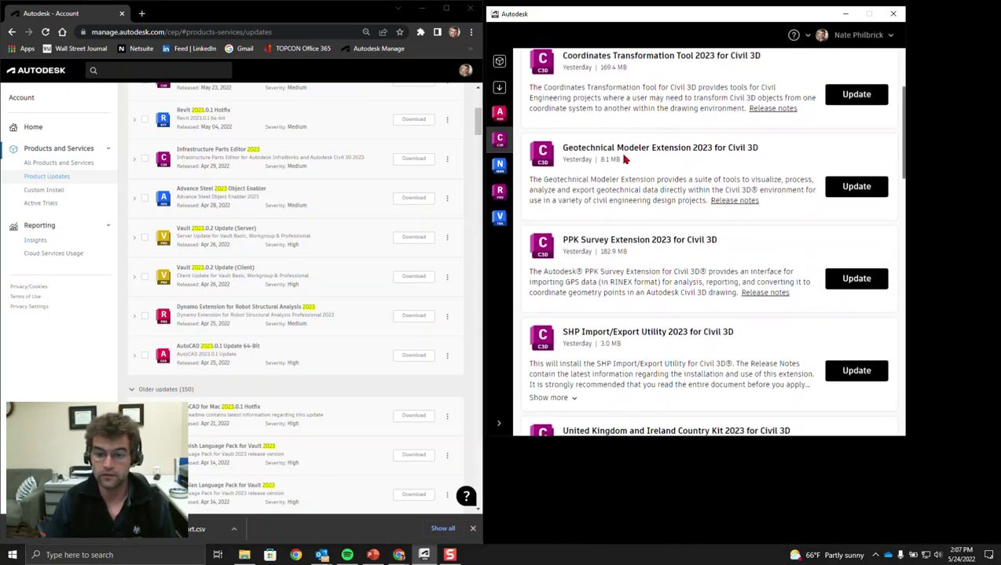
scroll(624, 159, "down", 4)
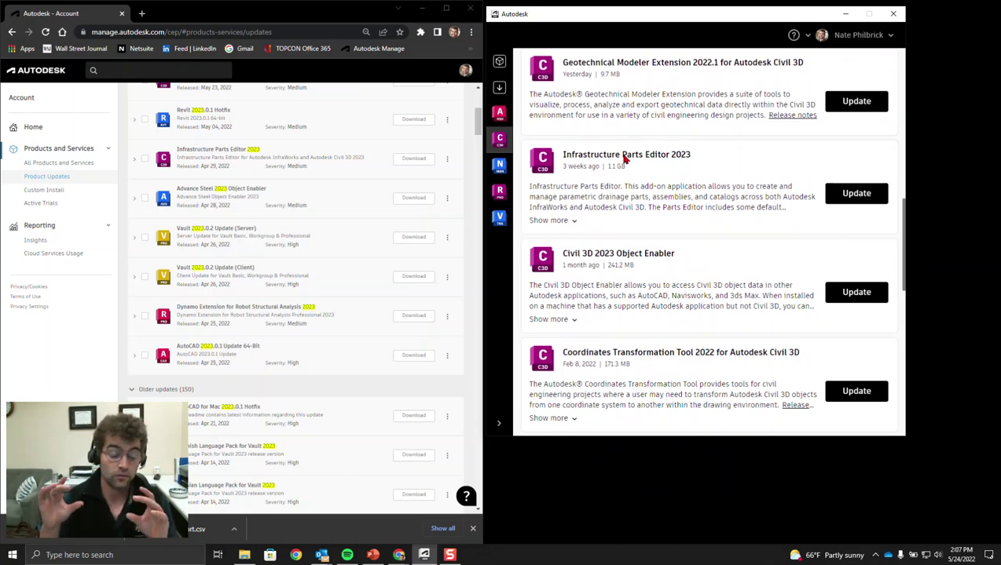
scroll(624, 159, "down", 5)
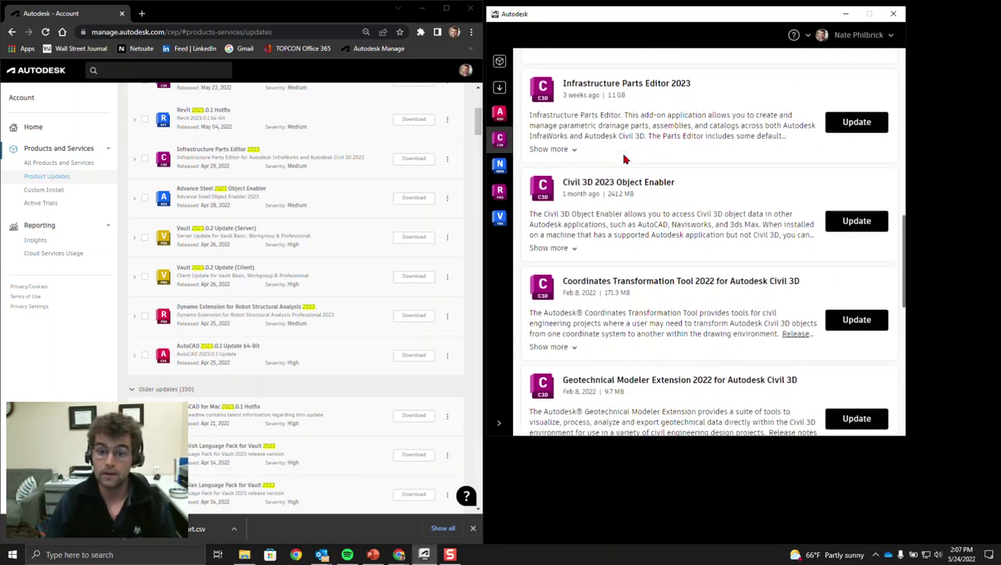
scroll(603, 169, "down", 3)
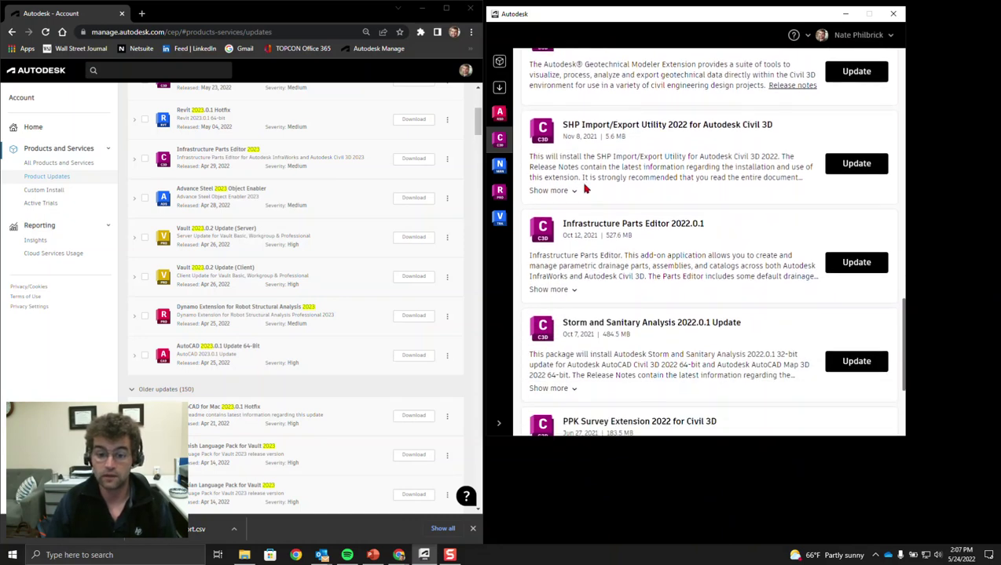
scroll(582, 192, "down", 1)
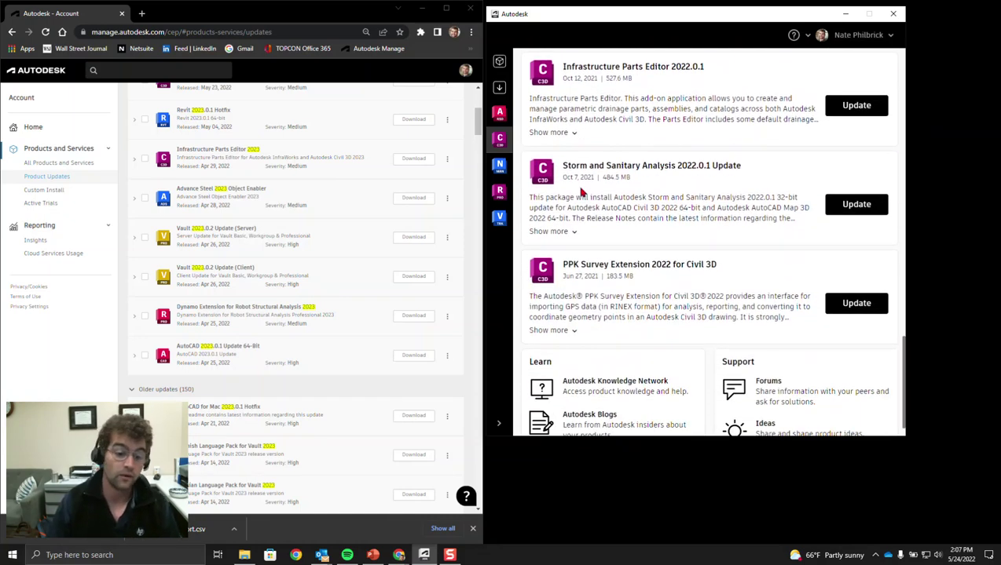
scroll(587, 225, "up", 15)
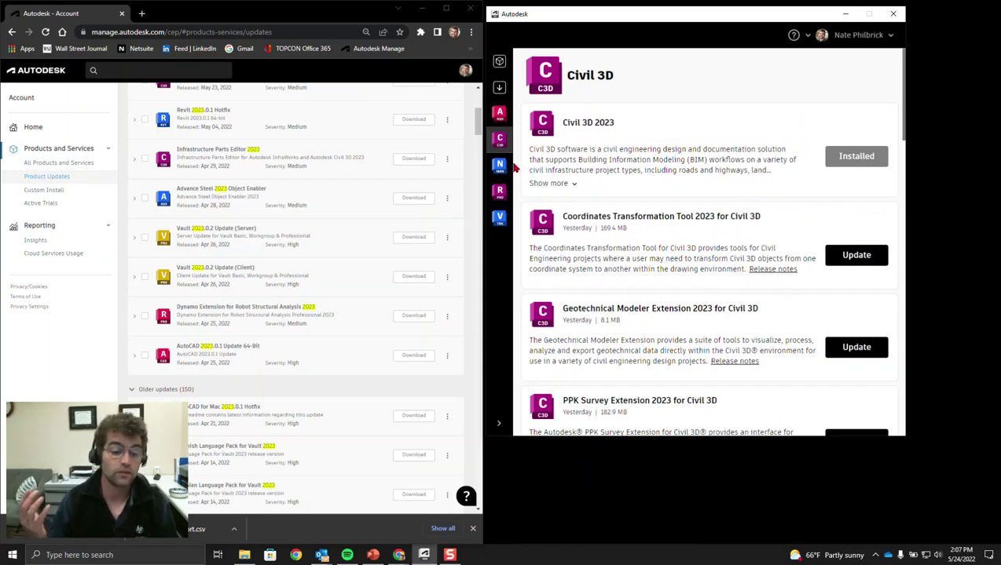
left_click(500, 88)
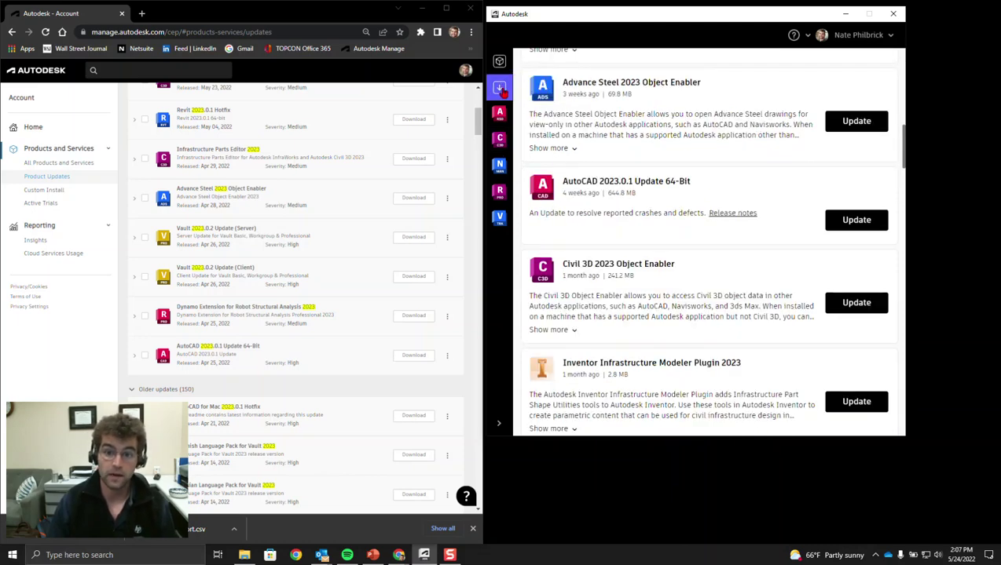
scroll(641, 199, "up", 15)
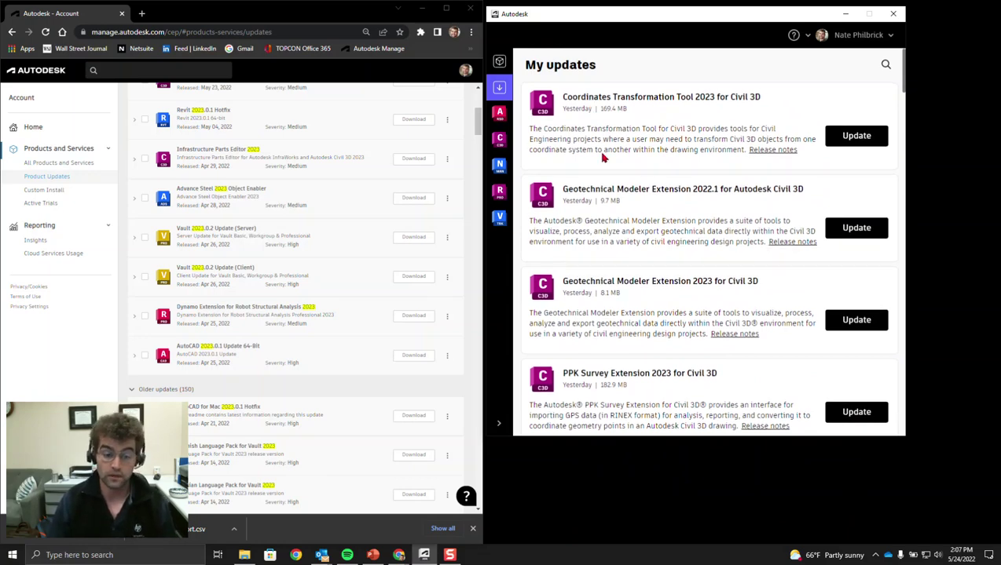
scroll(601, 156, "down", 2)
scroll(602, 155, "down", 2)
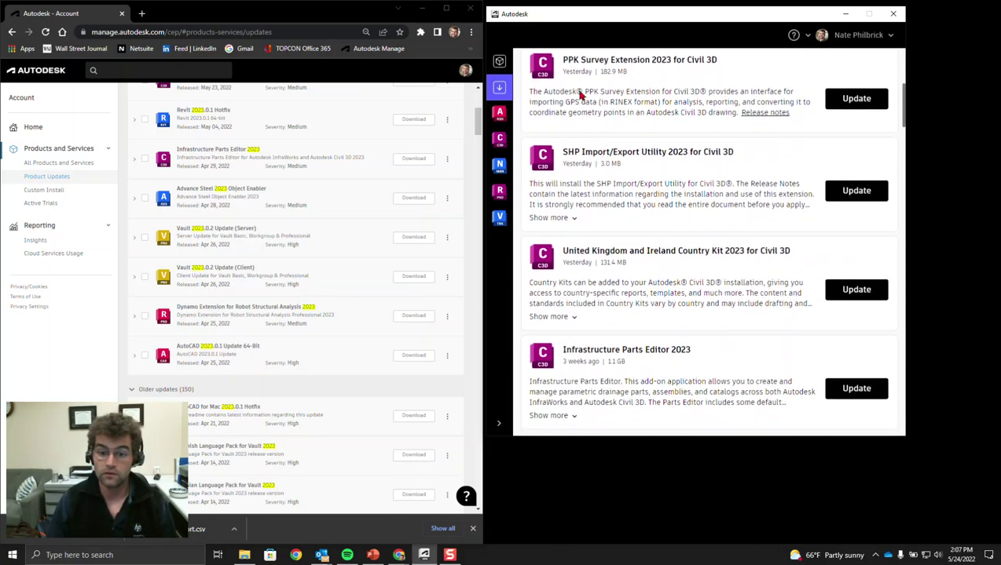
scroll(562, 154, "down", 2)
scroll(563, 154, "down", 3)
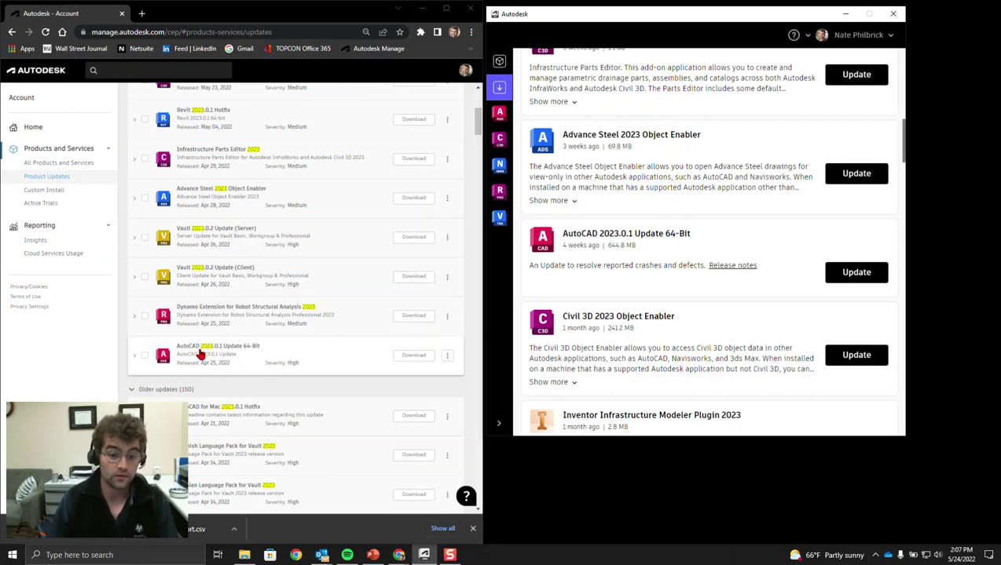
- Install the AutoCAD 2023.0.1 Update 64-Bit, scrolling the updates list while it progresses
left_click(844, 276)
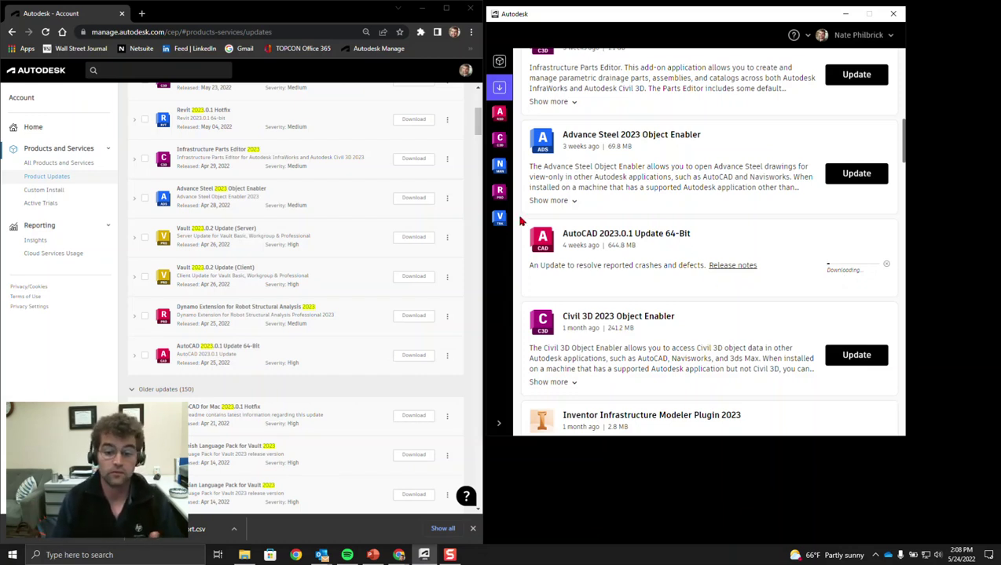
scroll(652, 206, "down", 5)
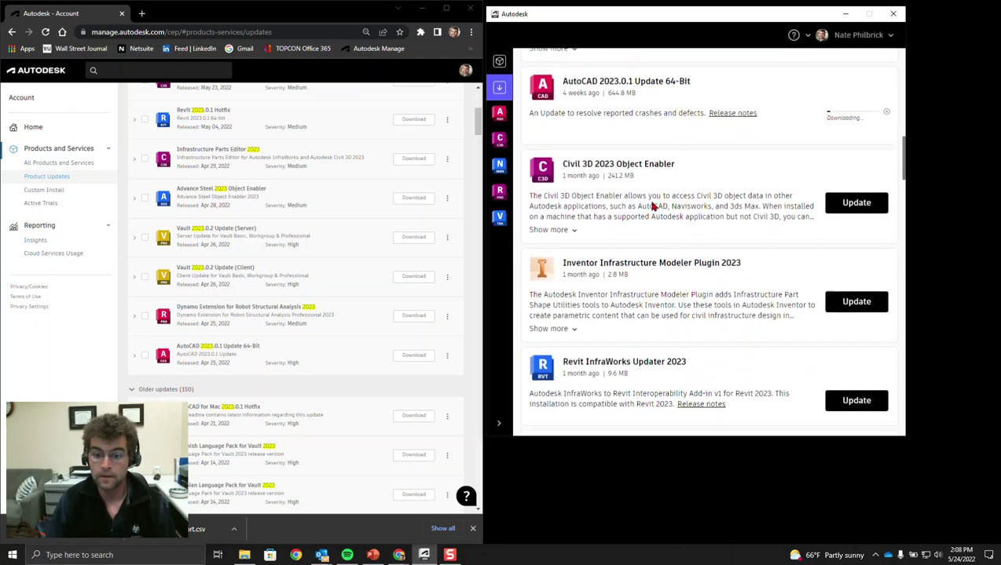
scroll(619, 186, "down", 2)
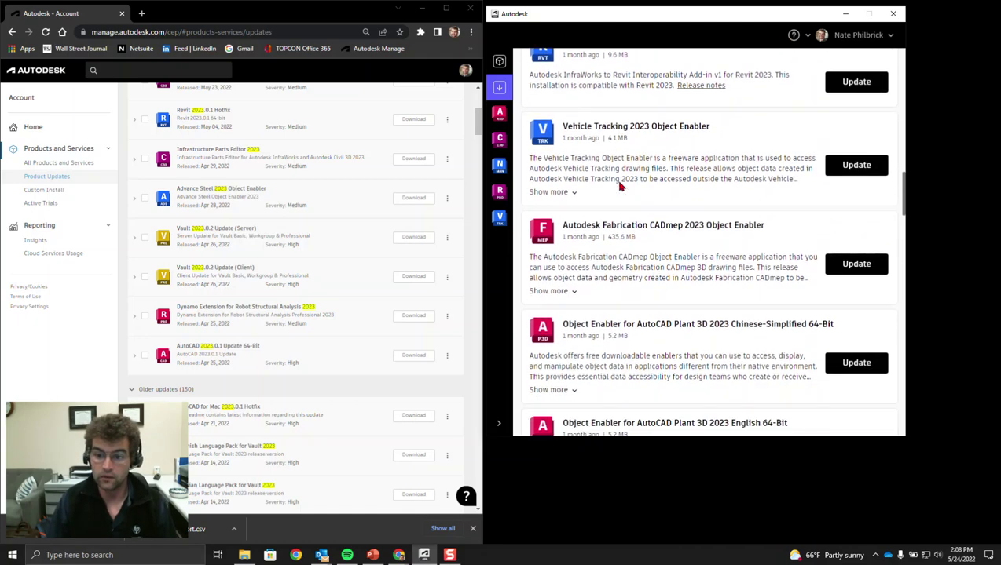
scroll(619, 186, "up", 1)
scroll(619, 185, "down", 4)
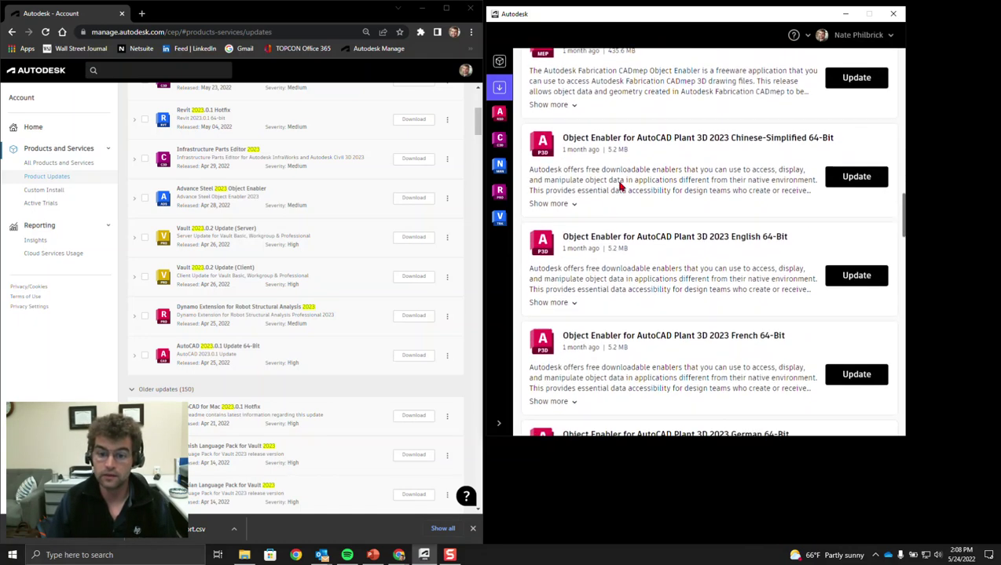
scroll(619, 186, "down", 7)
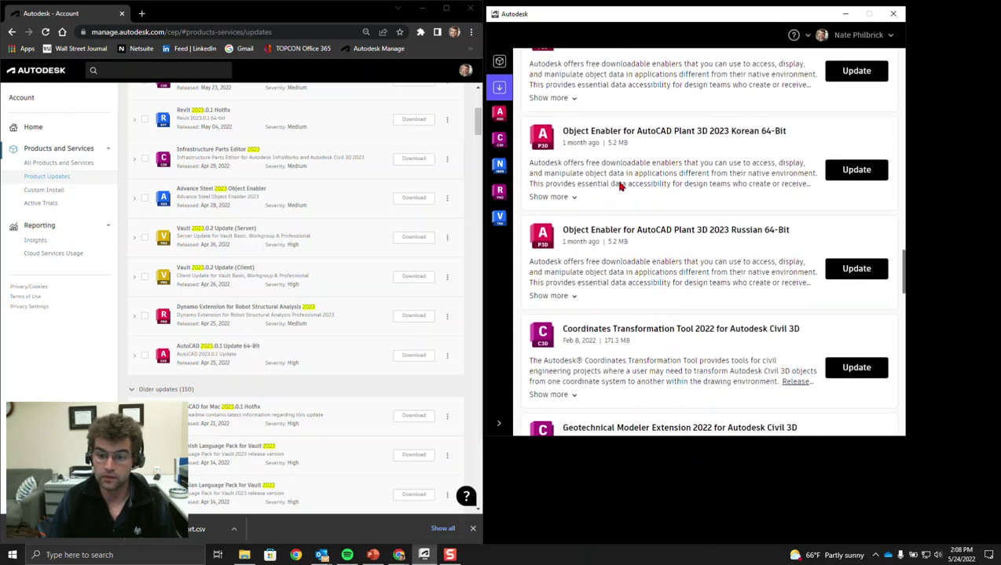
scroll(619, 185, "down", 6)
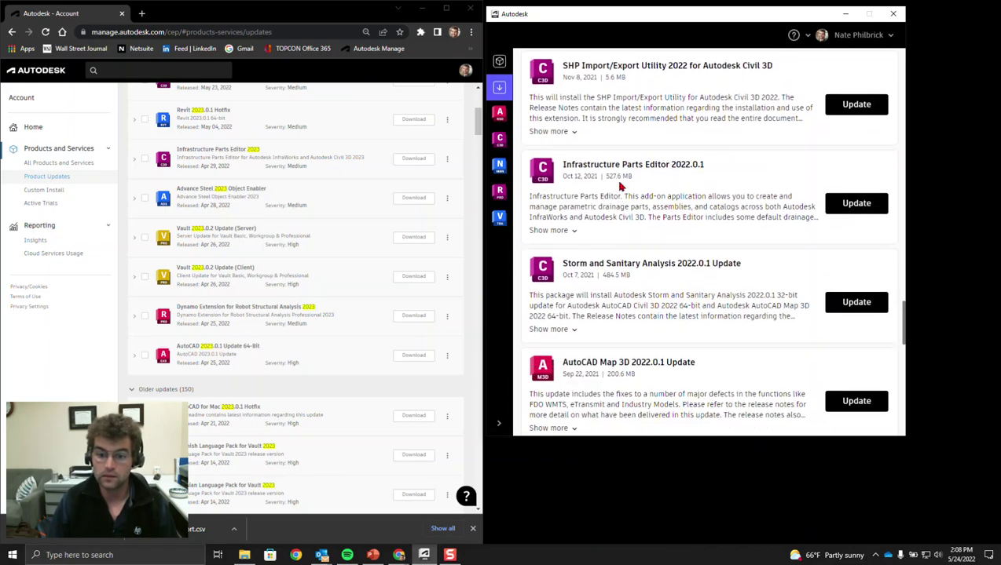
scroll(670, 280, "up", 15)
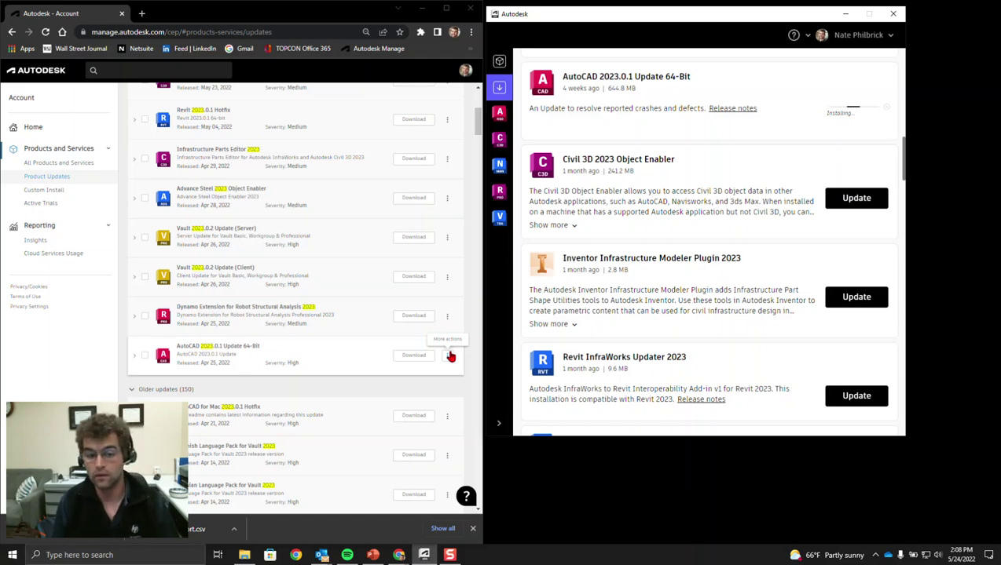
scroll(677, 337, "up", 10)
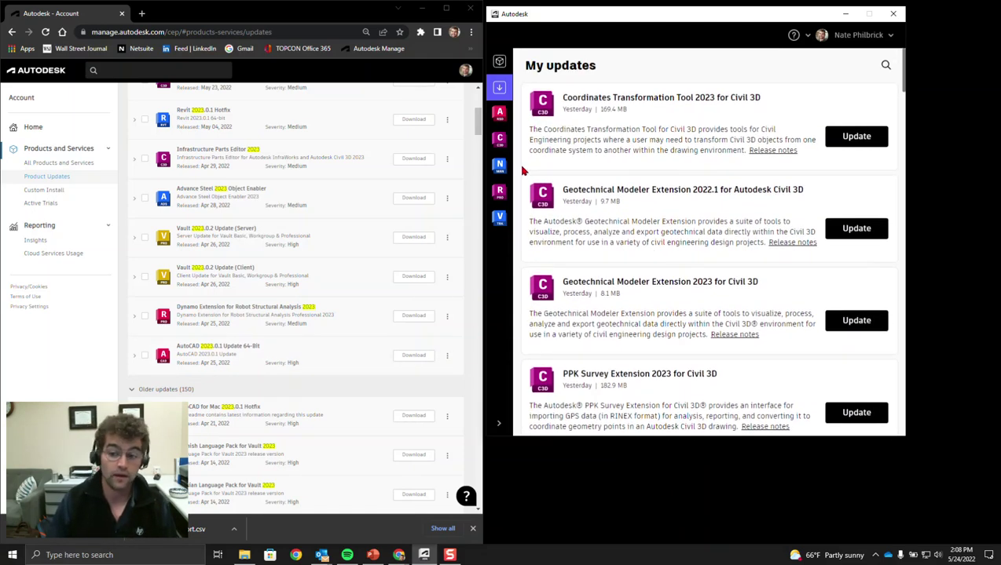
scroll(585, 206, "down", 10)
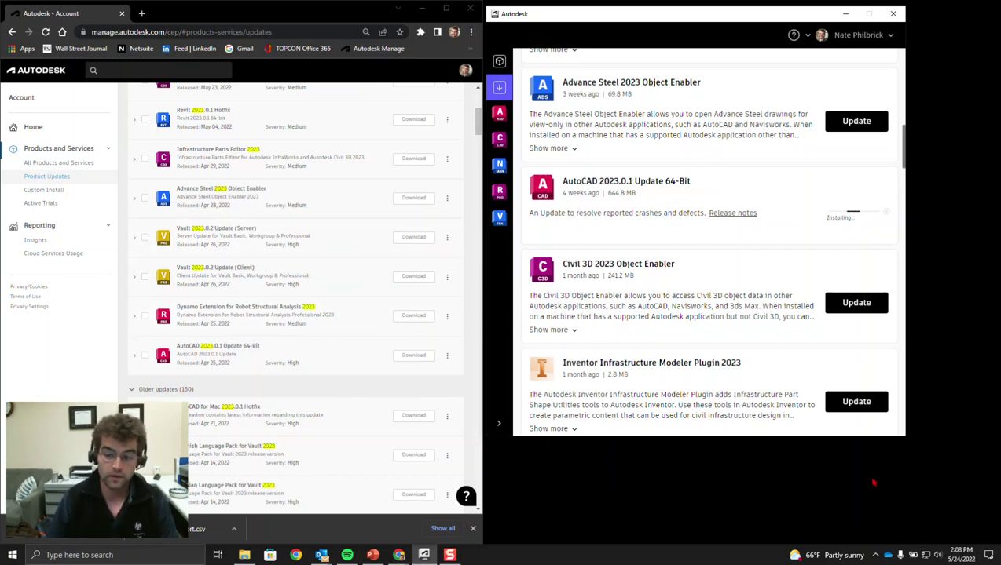
left_click(875, 555)
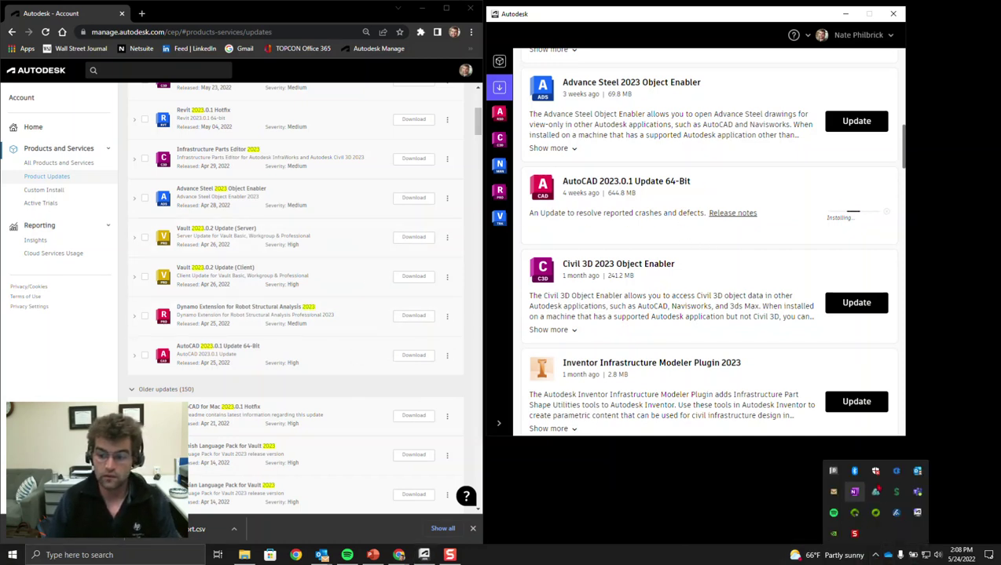